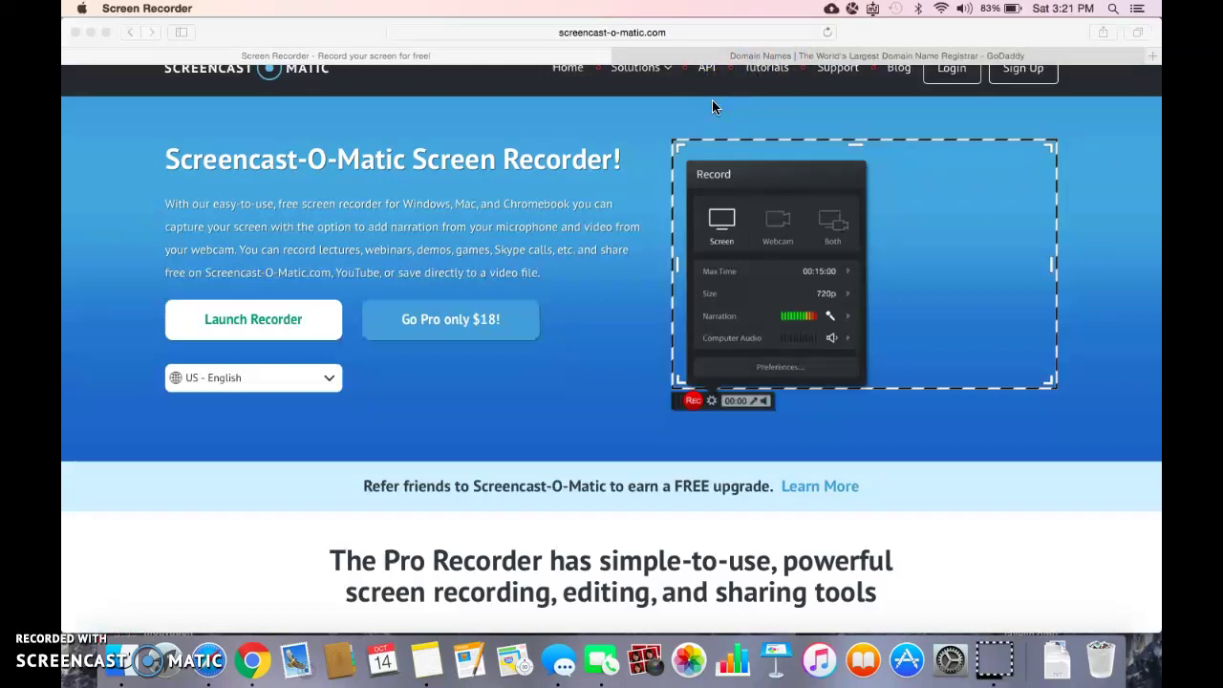
Step: From the GoDaddy account menu, go to My Products and scroll down to Workspace Email
click(770, 56)
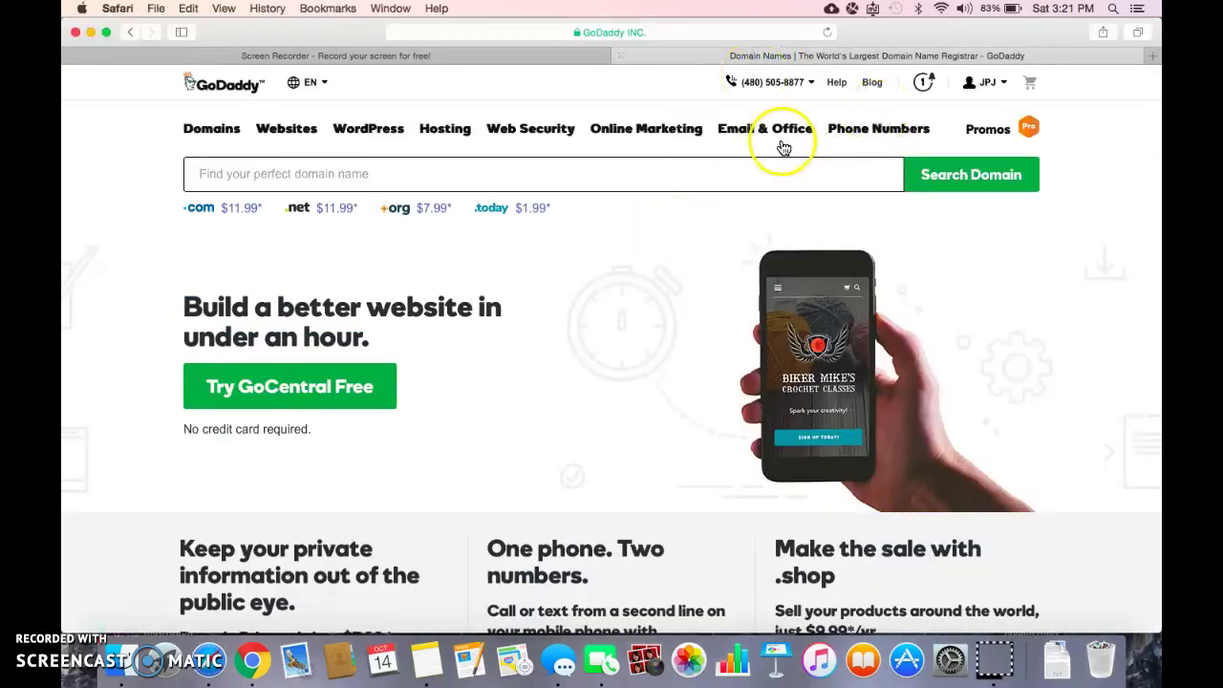
click(987, 87)
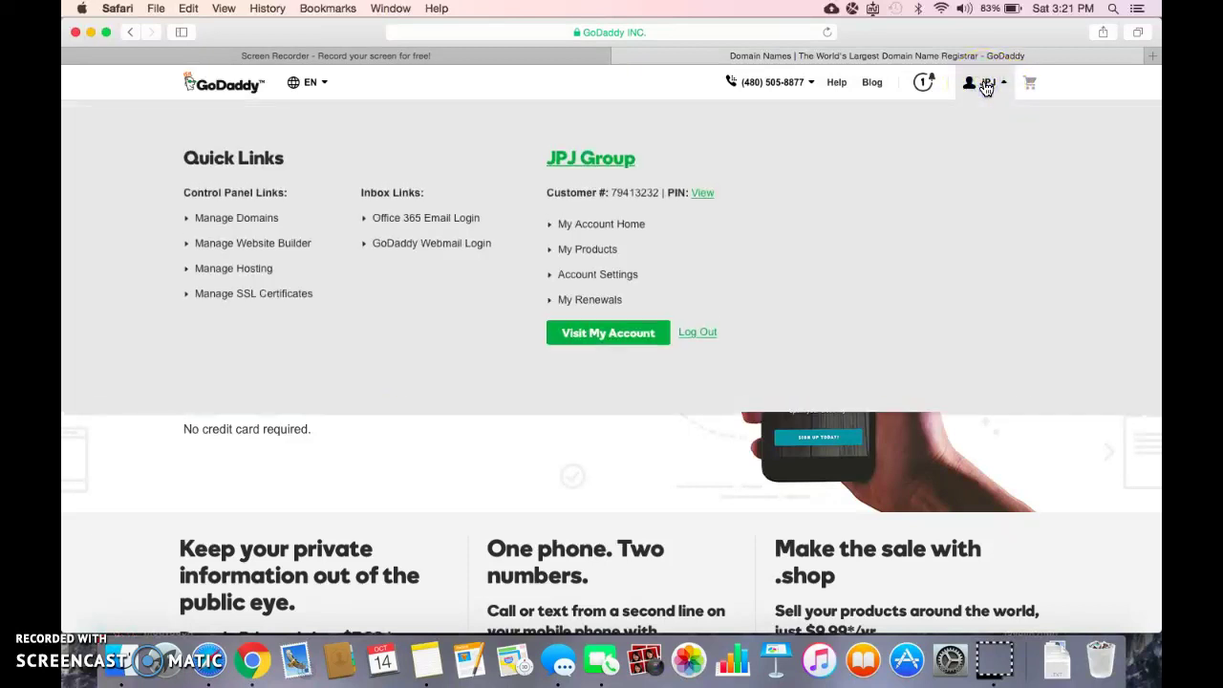
click(590, 253)
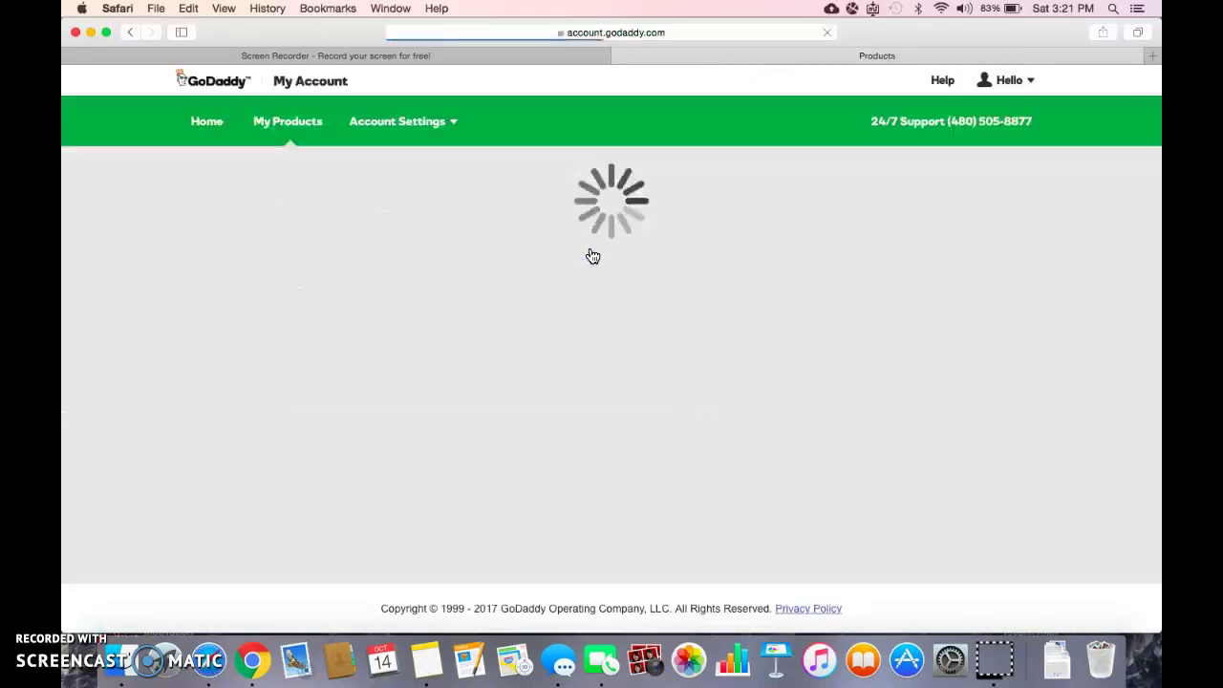
scroll(491, 418, down, 5)
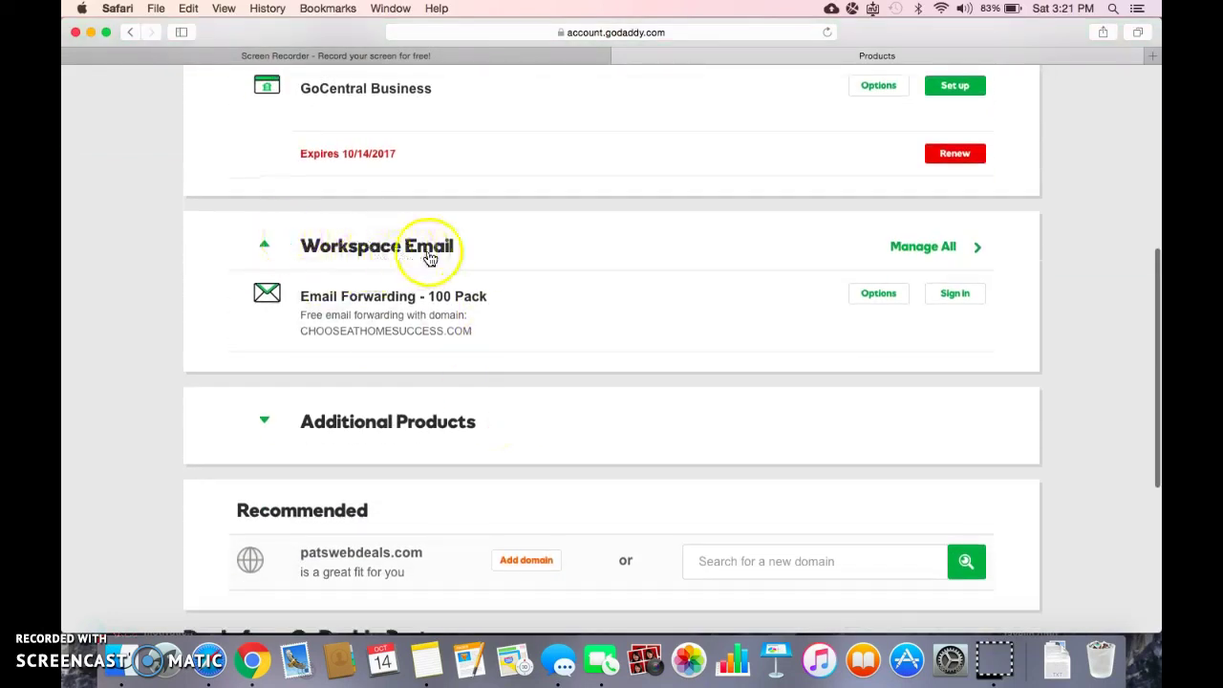
Step: Manage all Workspace Email products and start a forward on the free forwarding plan
click(951, 251)
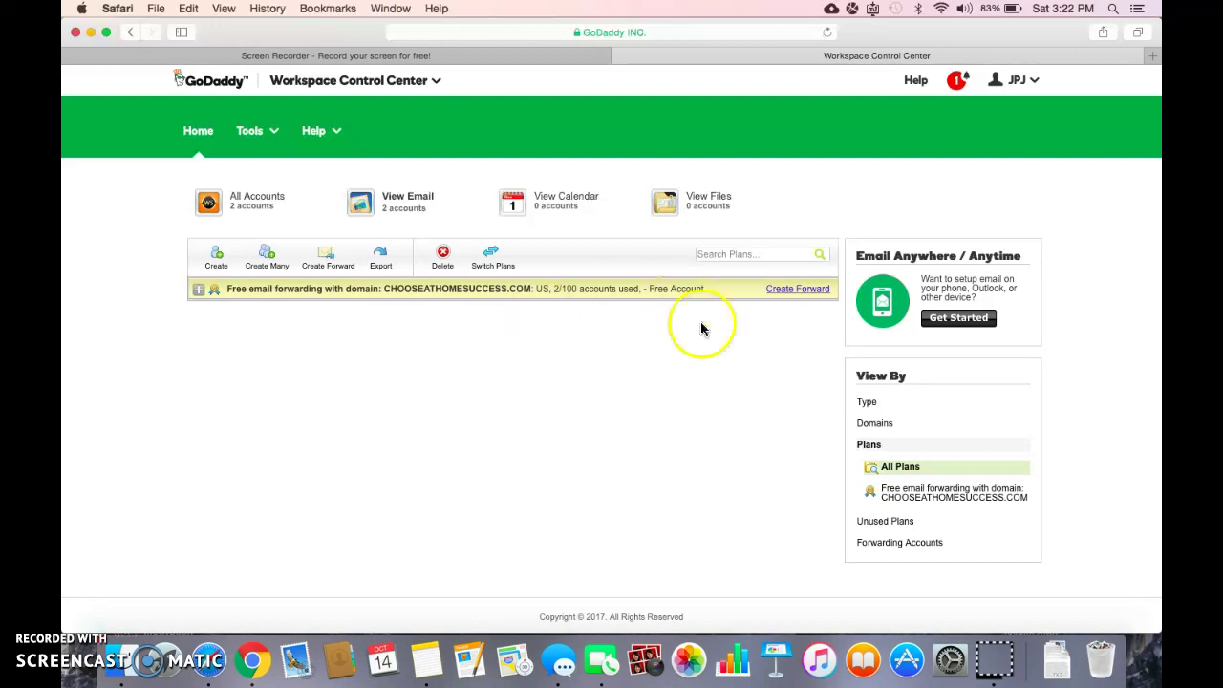
click(812, 293)
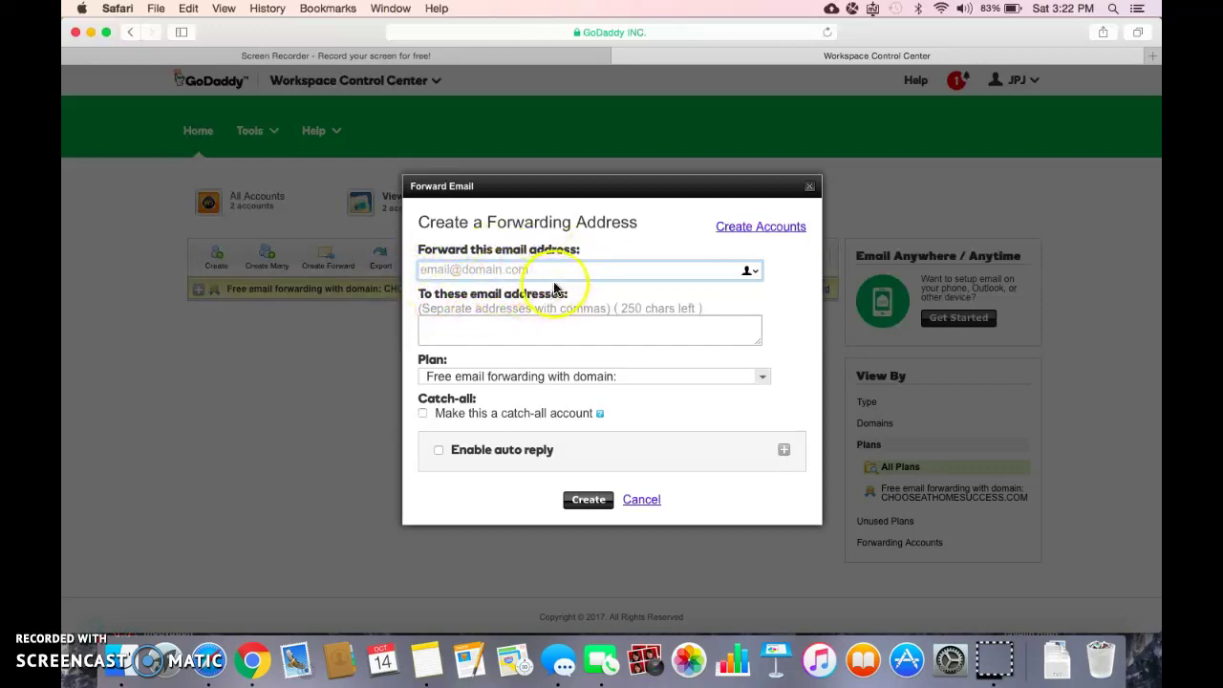
click(427, 272)
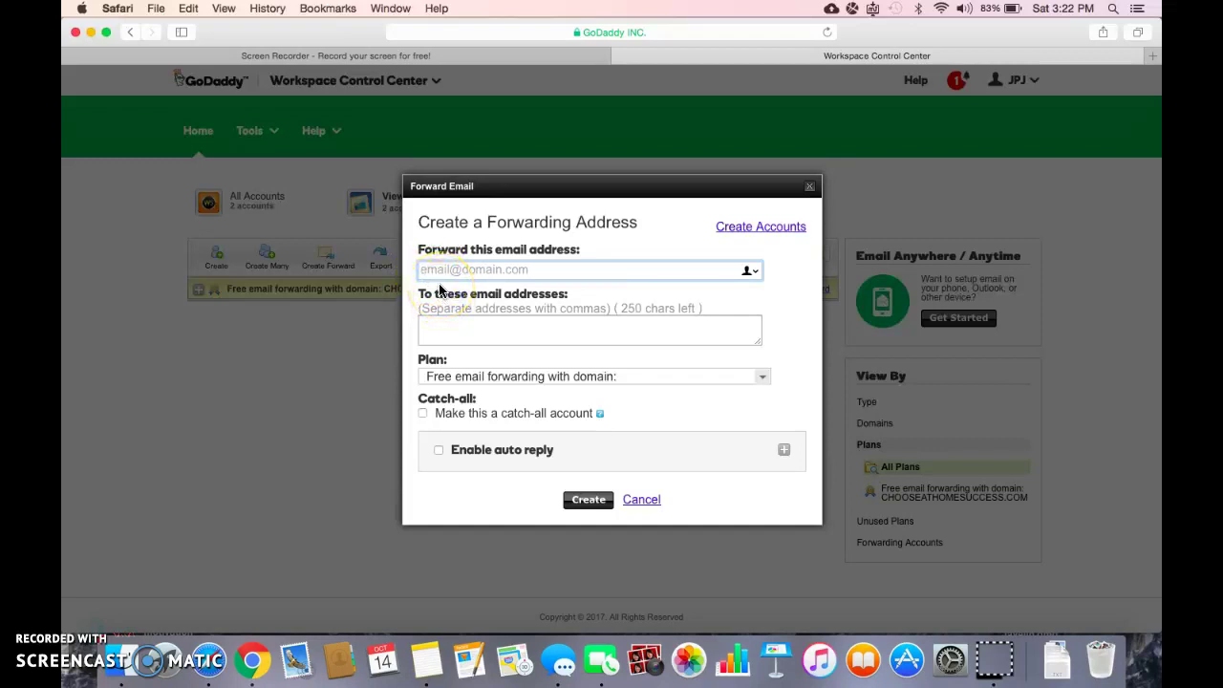
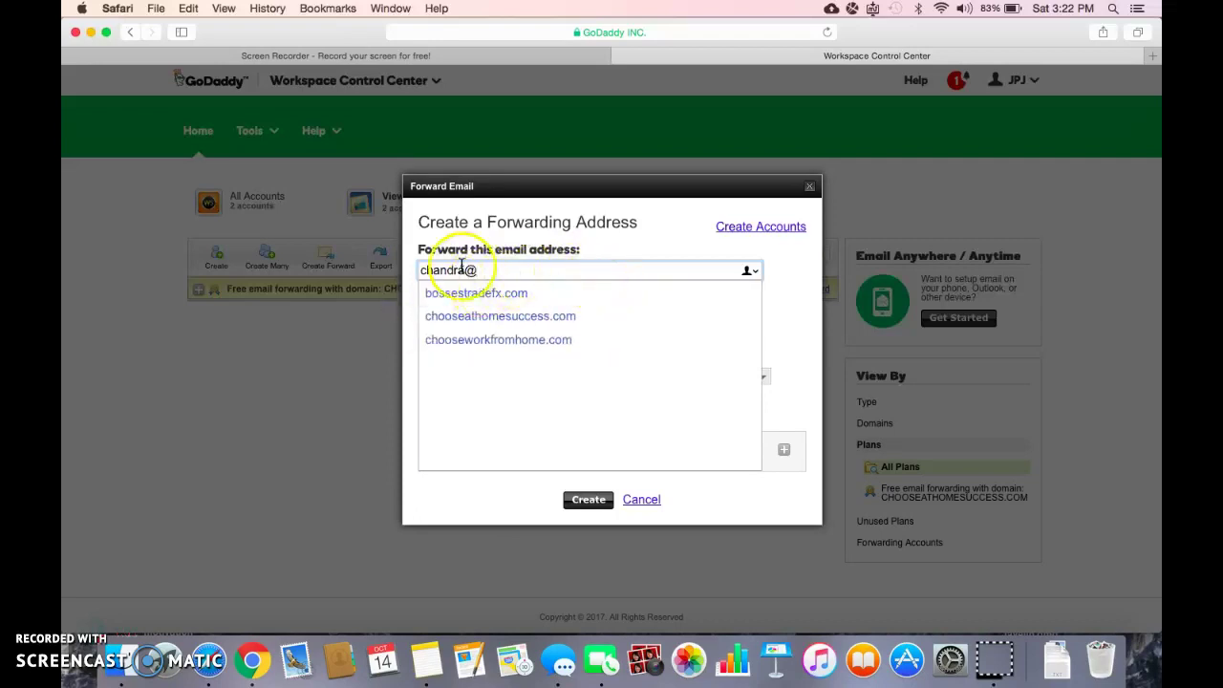
click(466, 272)
key(BackSpace)
key(BackSpace)
key(BackSpace)
key(BackSpace)
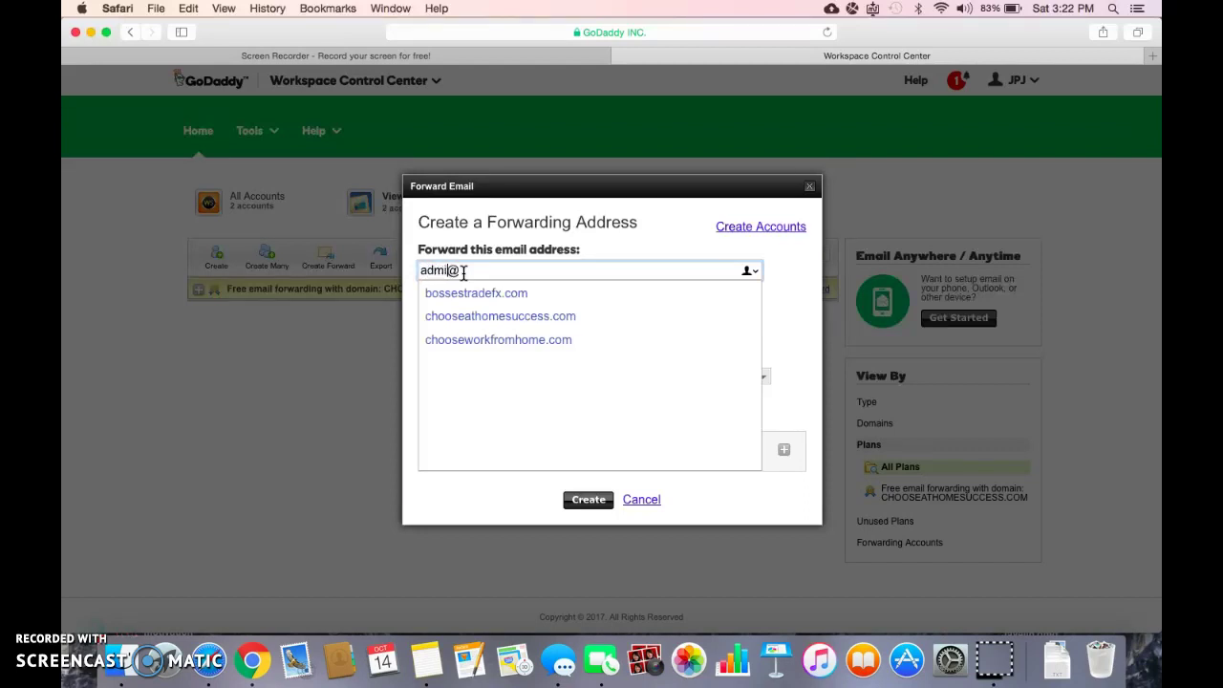
key(BackSpace)
key(BackSpace)
key(BackSpace)
key(BackSpace)
key(BackSpace)
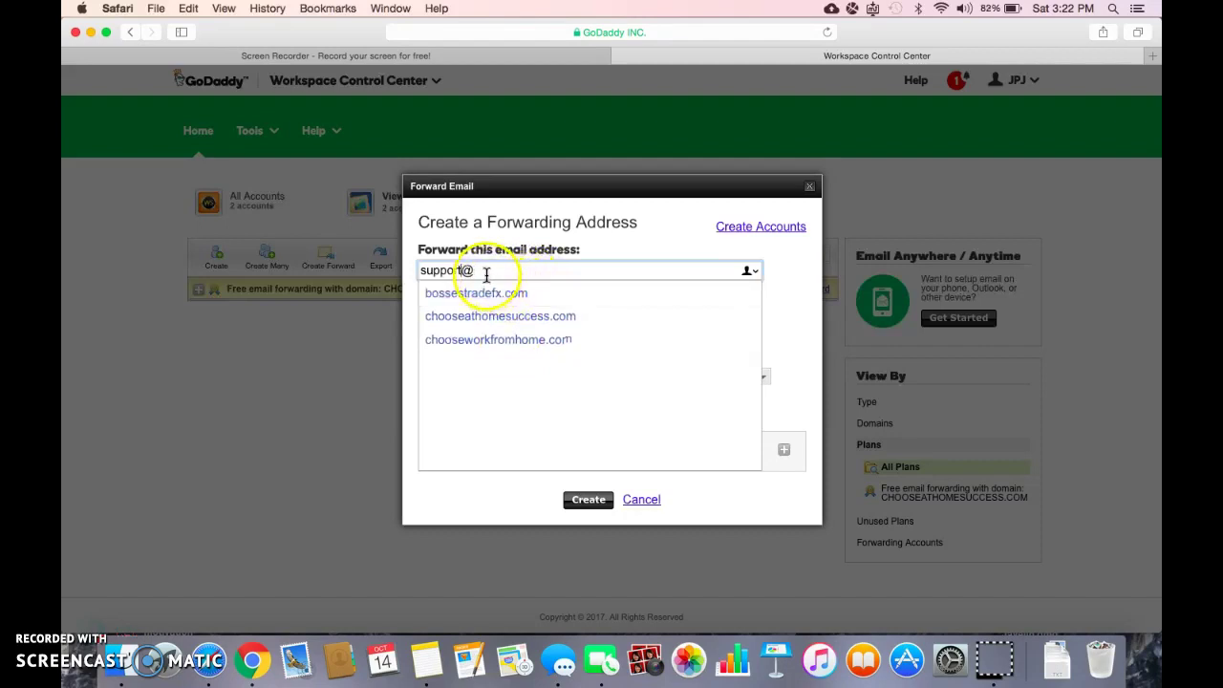
click(533, 273)
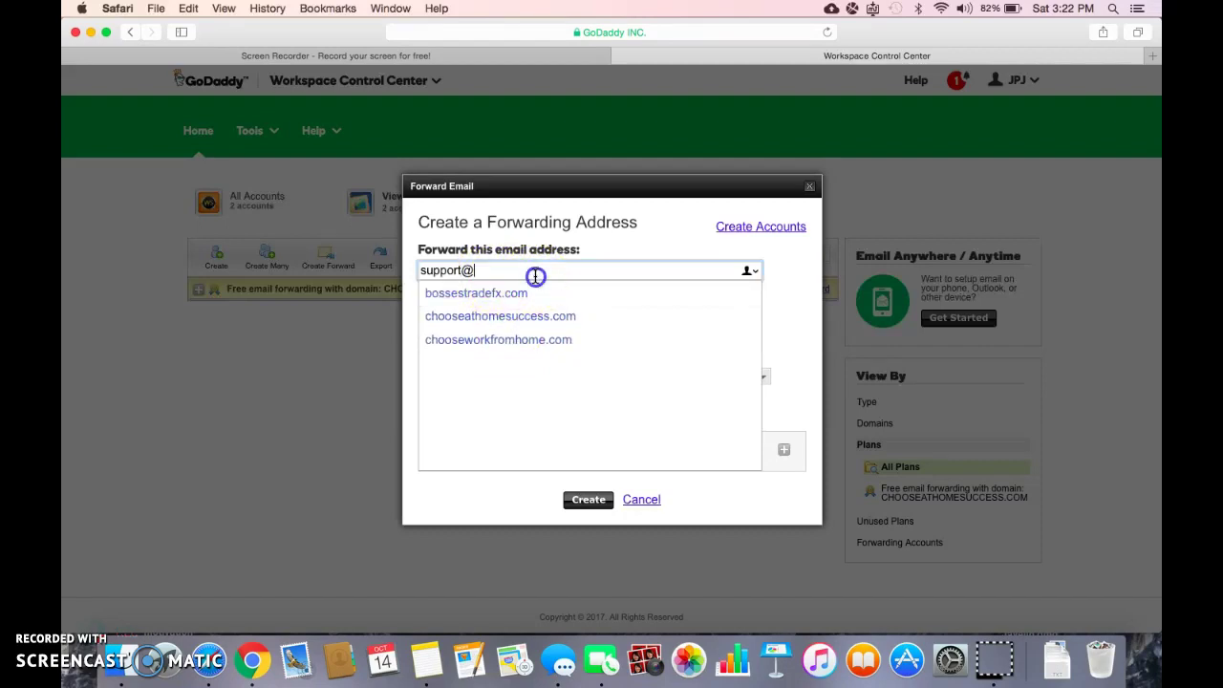
key(BackSpace)
key(BackSpace)
key(BackSpace)
key(BackSpace)
key(BackSpace)
key(BackSpace)
key(BackSpace)
key(BackSpace)
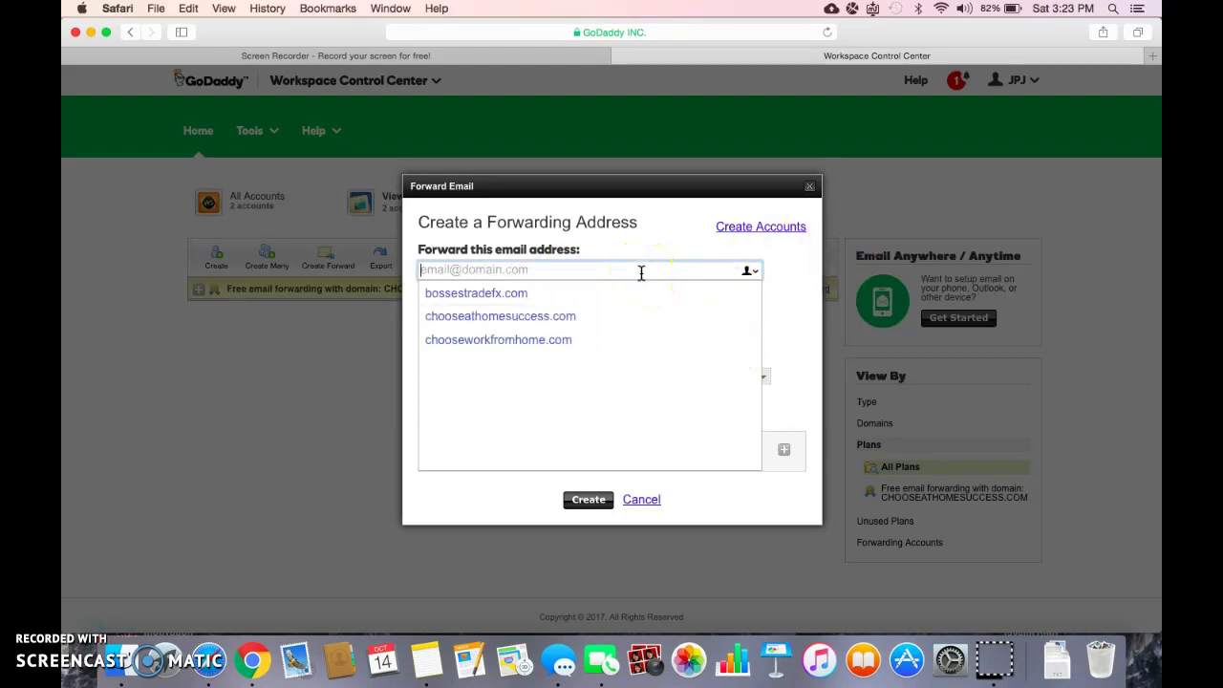
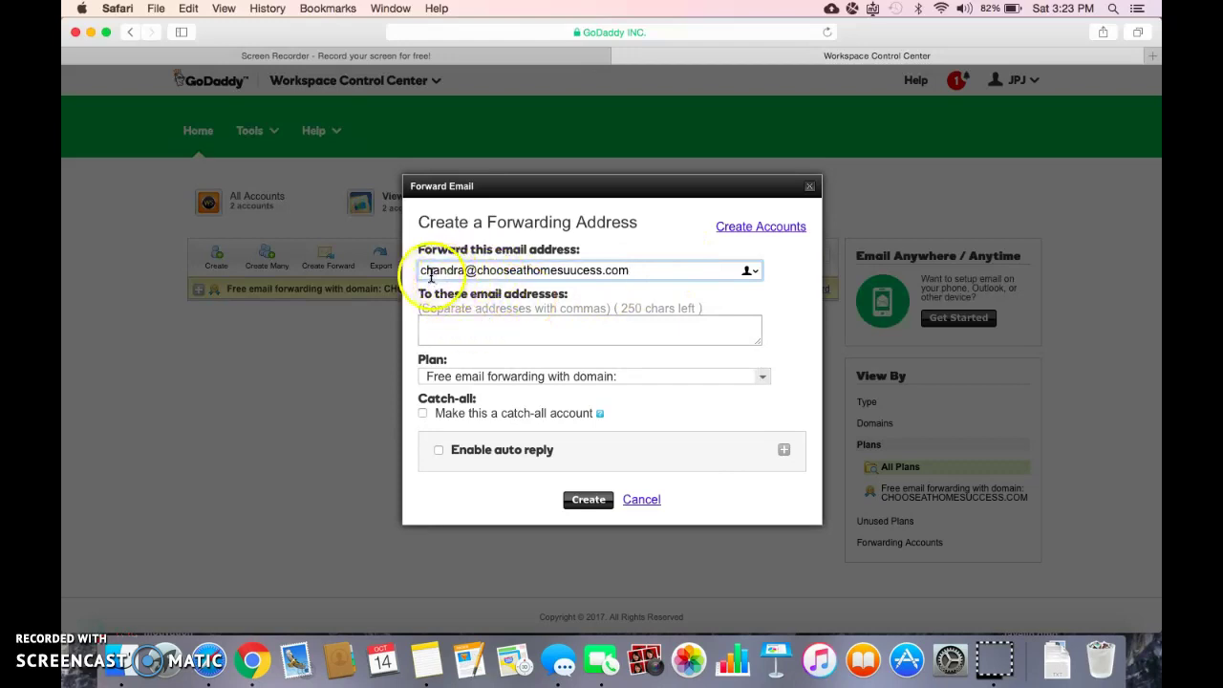
Step: Enter the domain mailbox address to forward, deleting the extra 'u' from the domain
click(574, 270)
key(BackSpace)
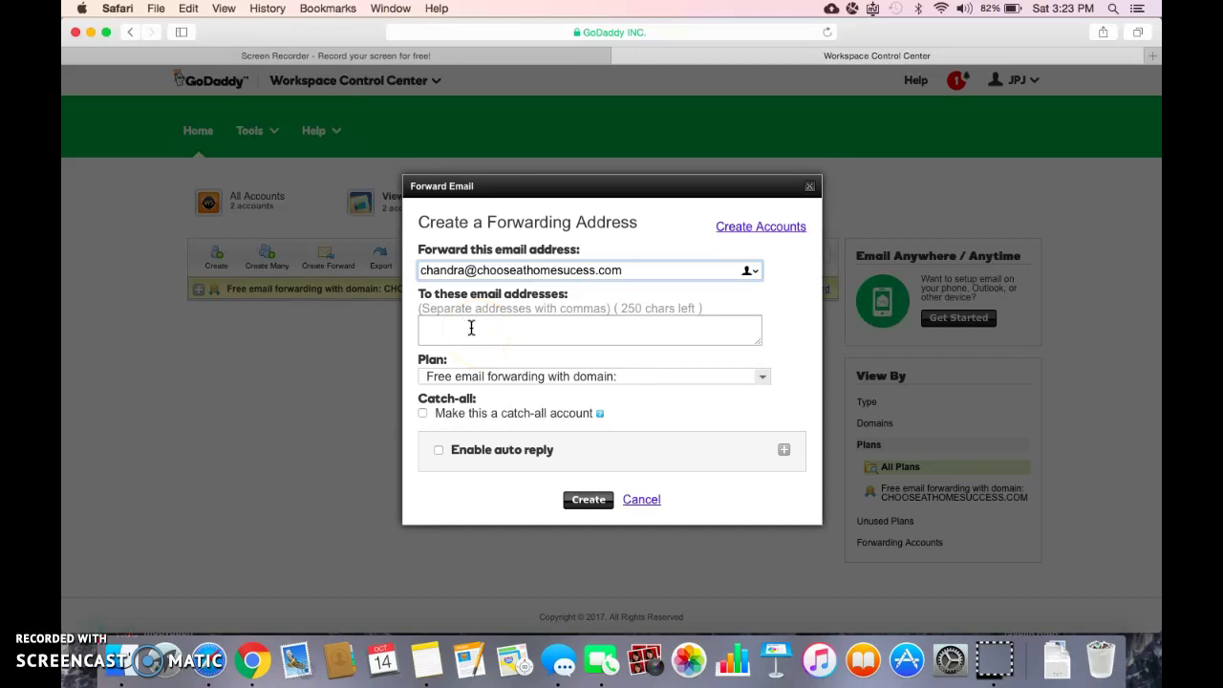
Step: Enter the business's Gmail address as the recipient, then cancel the forwarding form
click(503, 328)
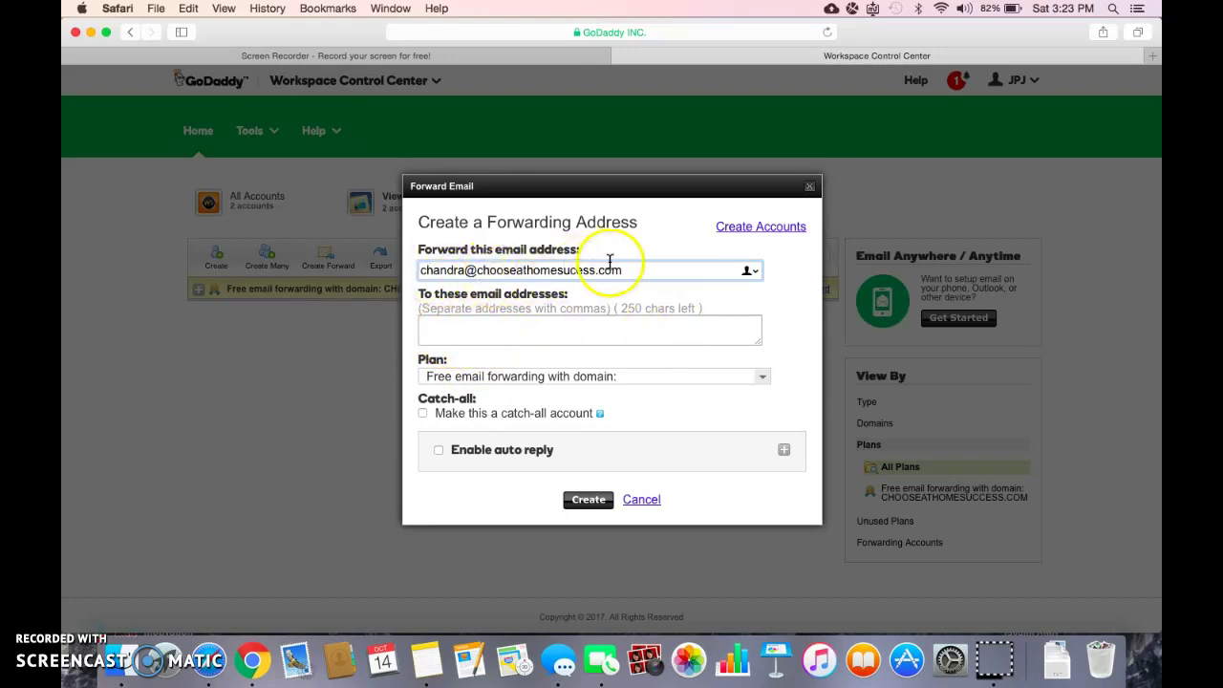
click(570, 270)
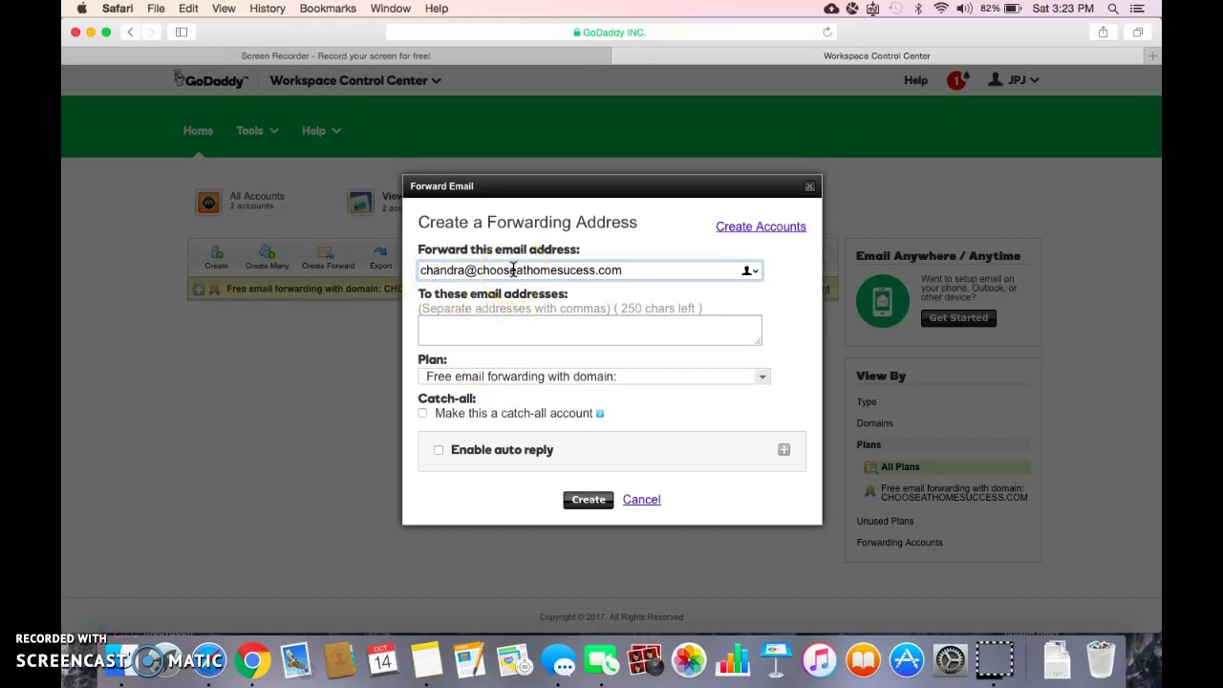
click(510, 329)
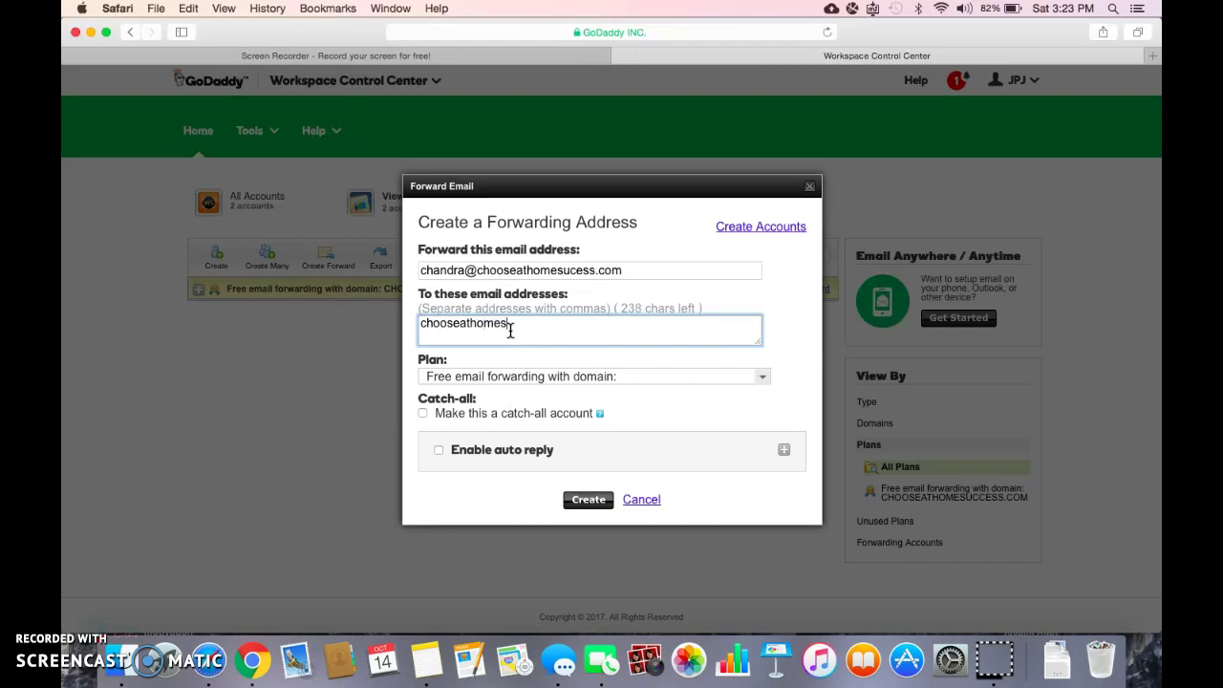
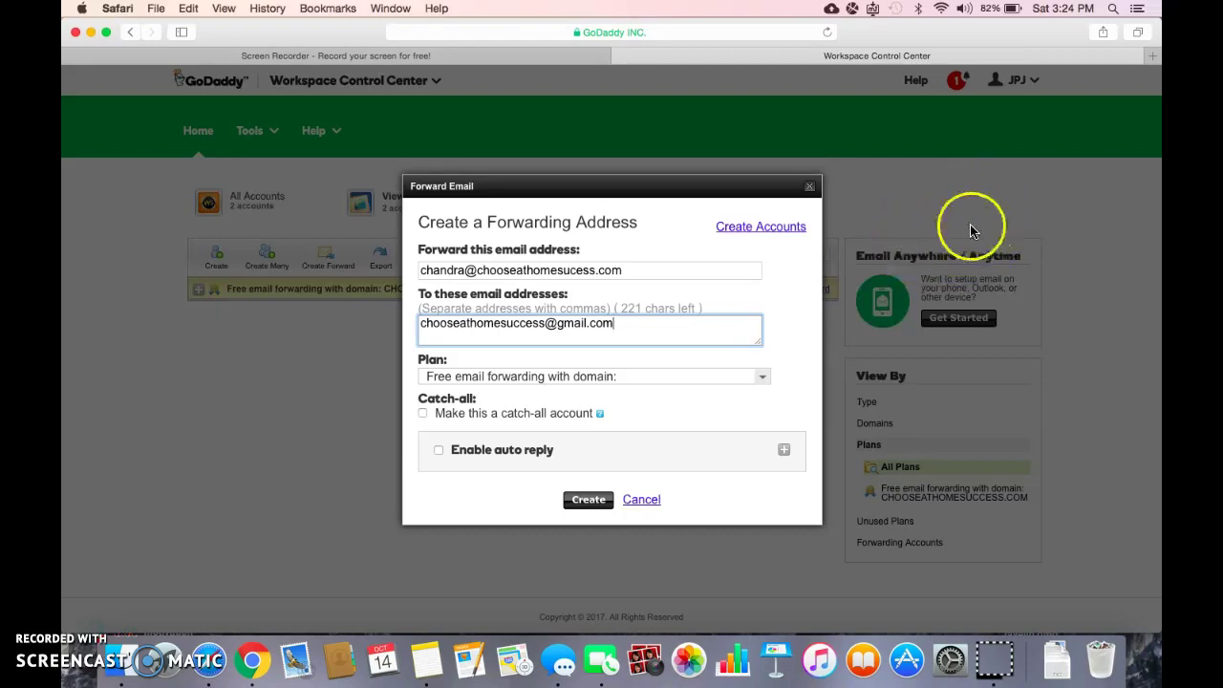
click(640, 499)
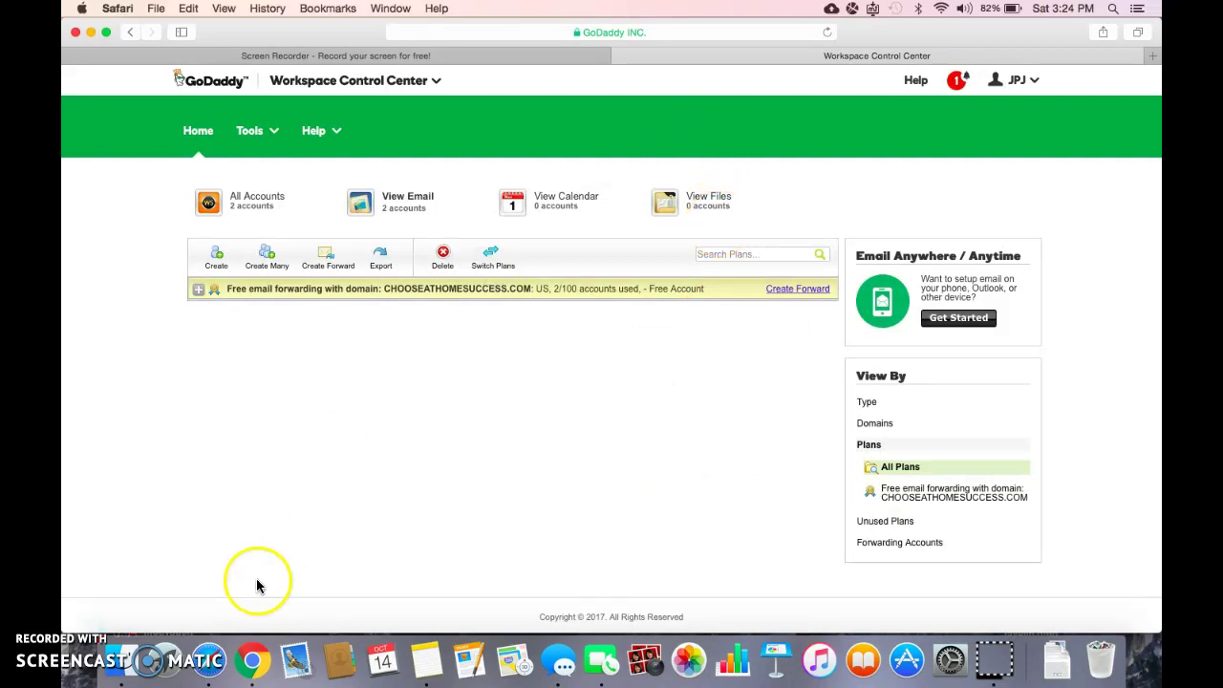